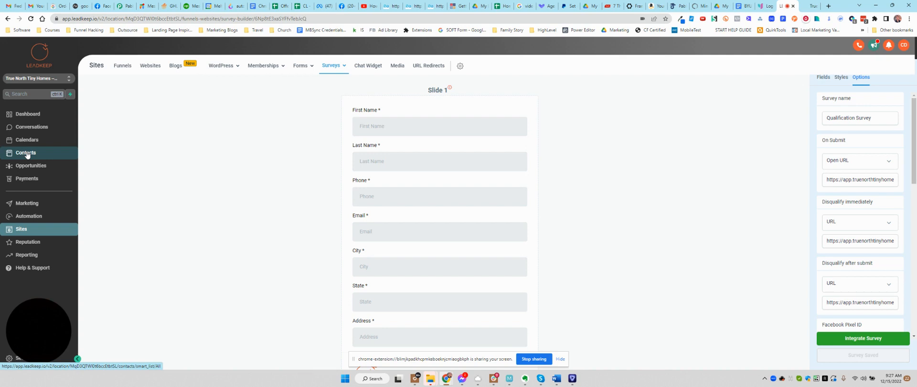
Open the contacts list and browse the filters available for it
{"action": "left_click_drag", "start_coordinate": [27, 154], "coordinate": [29, 153]}
{"action": "left_click", "coordinate": [27, 153]}
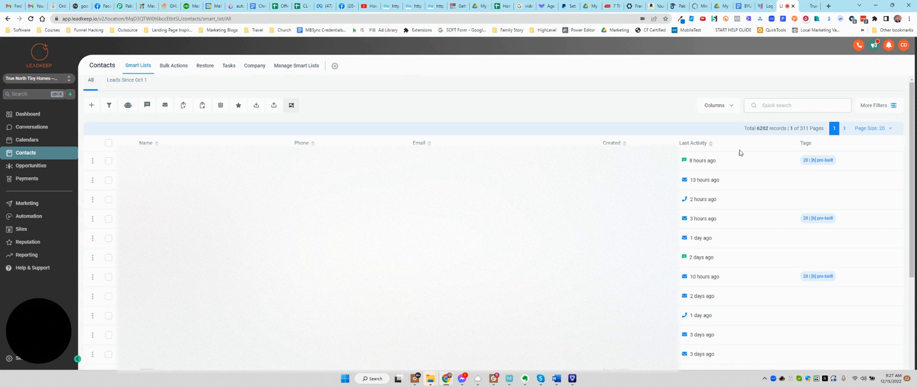
{"action": "left_click", "coordinate": [895, 107]}
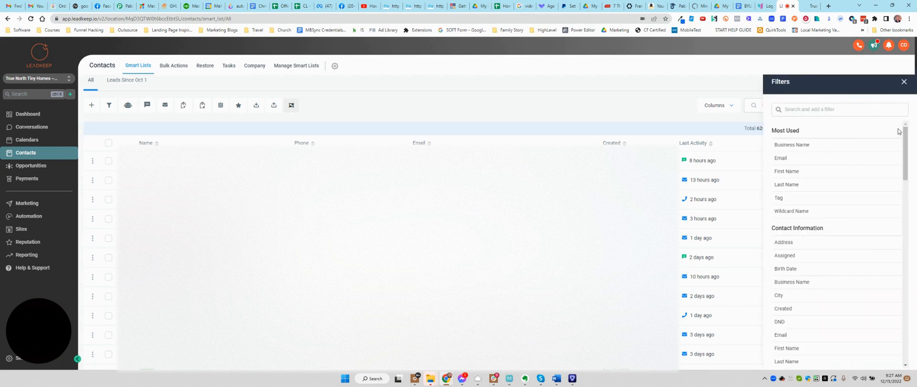
{"action": "scroll", "coordinate": [884, 225], "scroll_direction": "down", "scroll_amount": 15}
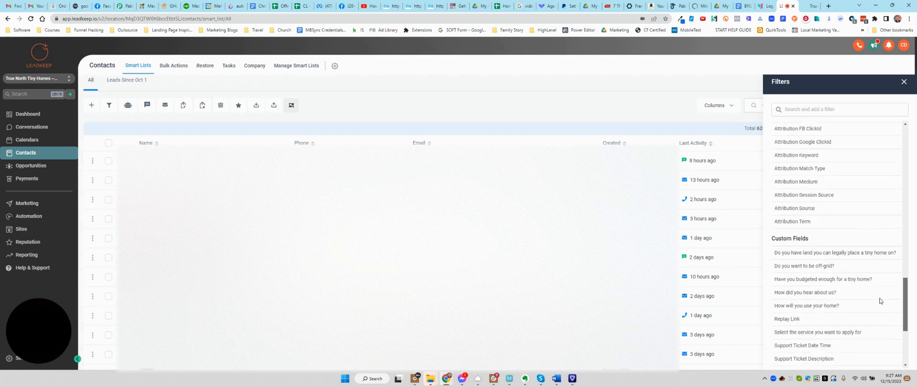
{"action": "scroll", "coordinate": [905, 185], "scroll_direction": "up", "scroll_amount": 10}
{"action": "scroll", "coordinate": [904, 185], "scroll_direction": "up", "scroll_amount": 5}
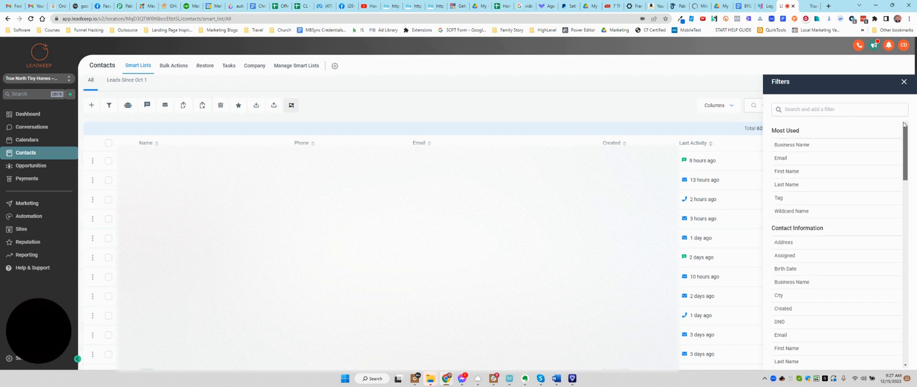
Try the Created filter on the contacts with the Less than option at 1 days ago, and discard it
{"action": "left_click", "coordinate": [826, 112]}
{"action": "type", "text": "created"}
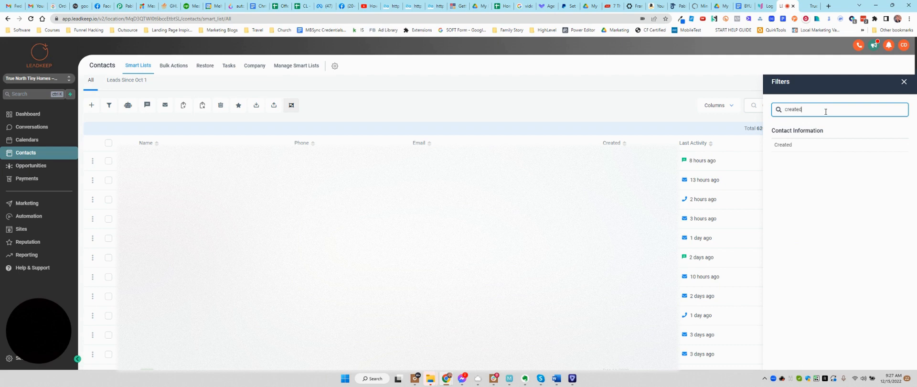
{"action": "left_click", "coordinate": [785, 145]}
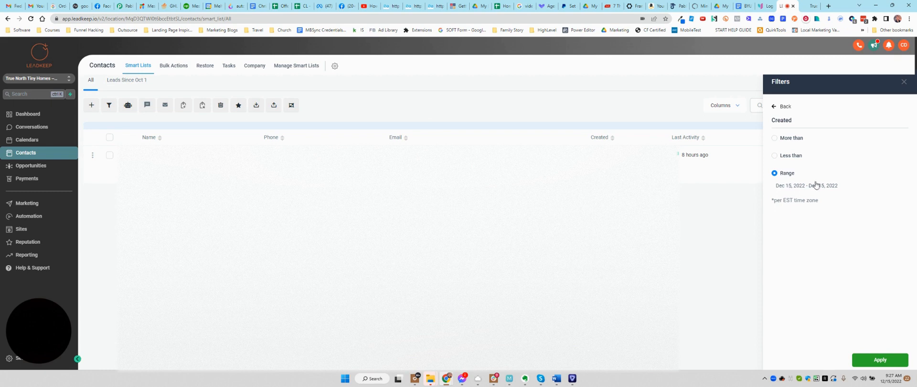
{"action": "left_click", "coordinate": [774, 156]}
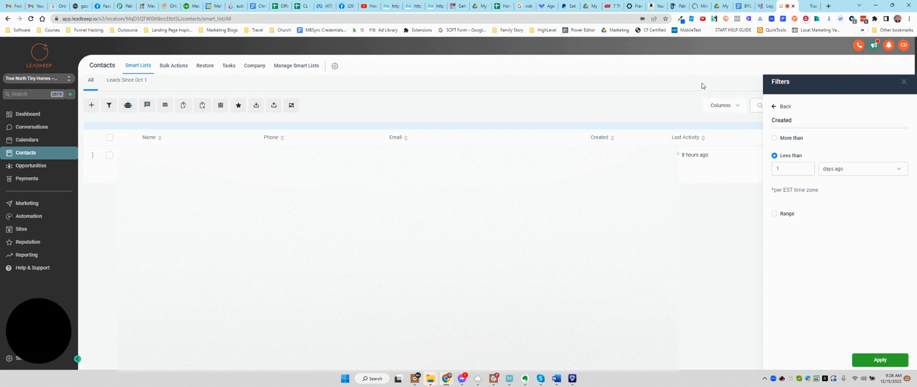
{"action": "left_click", "coordinate": [780, 107]}
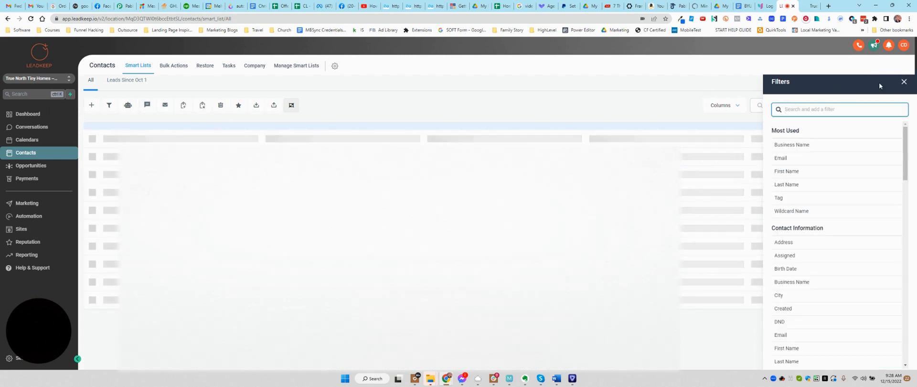
{"action": "left_click", "coordinate": [904, 83]}
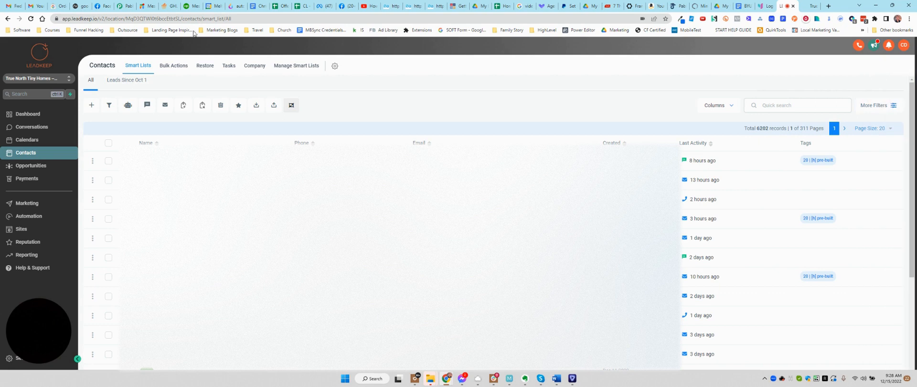
Select the contacts on the first page of the Leads Since Oct 1 smart list and start a bulk email to them
{"action": "left_click", "coordinate": [123, 83]}
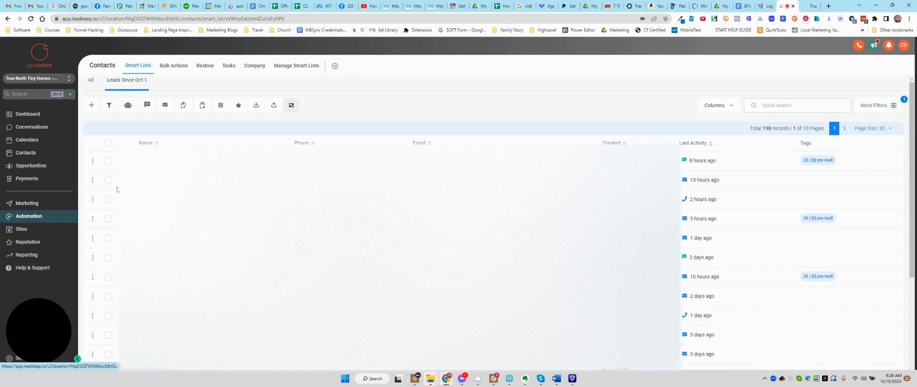
{"action": "left_click", "coordinate": [109, 143]}
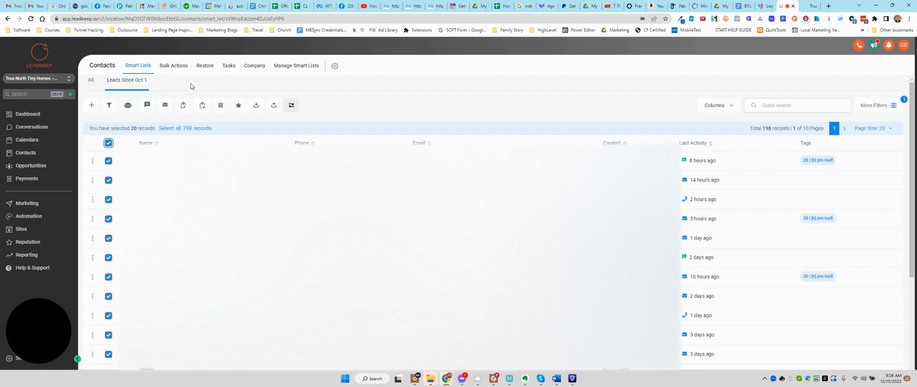
{"action": "left_click", "coordinate": [166, 107]}
{"action": "left_click", "coordinate": [165, 107]}
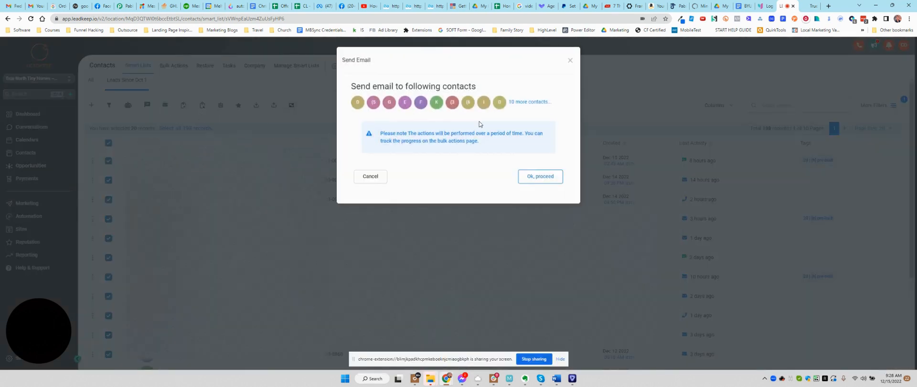
{"action": "left_click", "coordinate": [540, 176]}
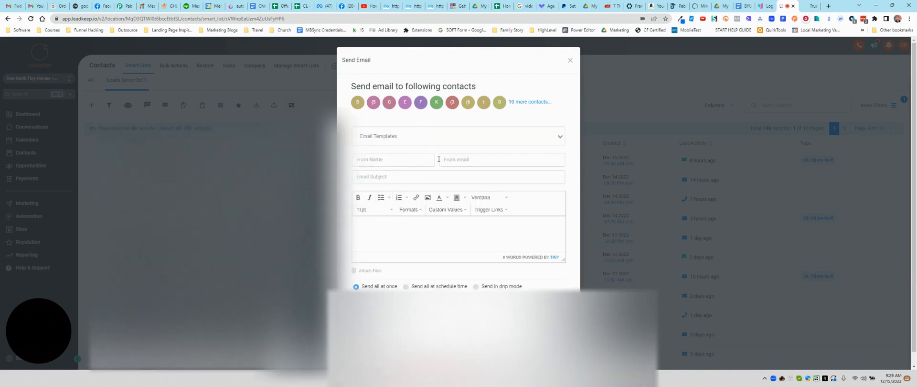
Look through the email templates offered in the bulk email form and close it without sending
{"action": "left_click", "coordinate": [373, 226]}
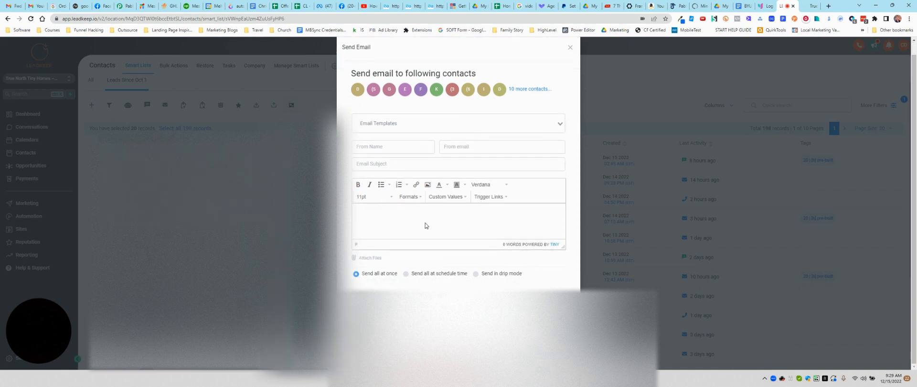
{"action": "left_click", "coordinate": [379, 124]}
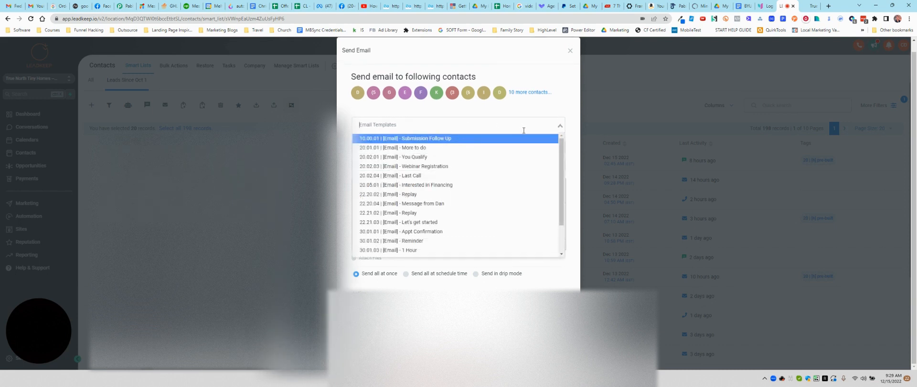
{"action": "left_click", "coordinate": [555, 113]}
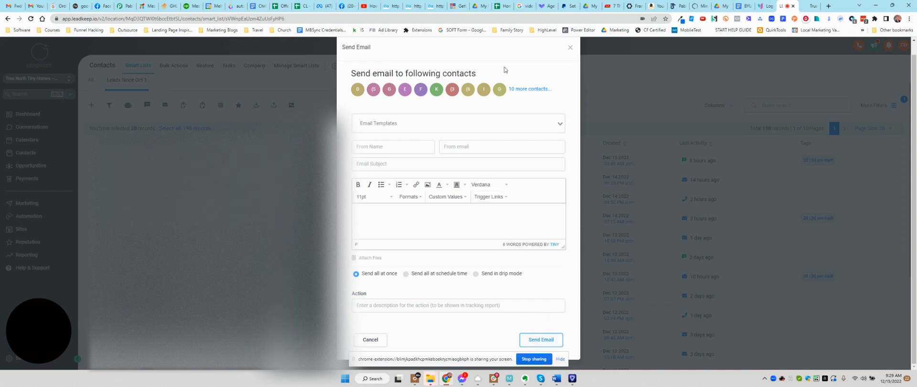
{"action": "left_click", "coordinate": [571, 49]}
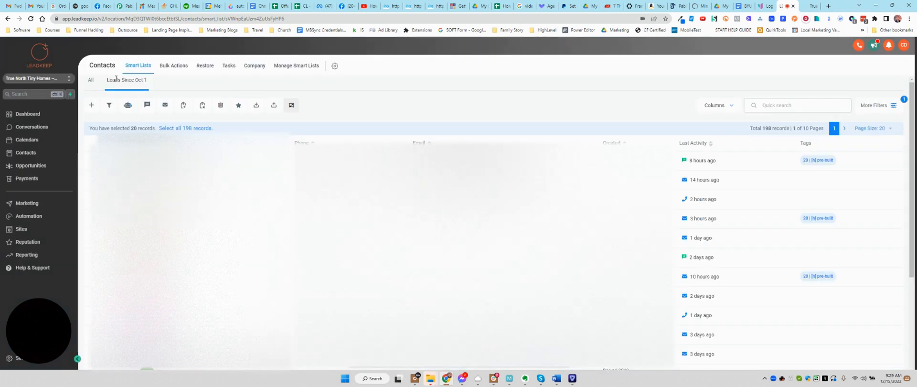
Open the marketing message templates and start composing a new email template
{"action": "left_click", "coordinate": [25, 204]}
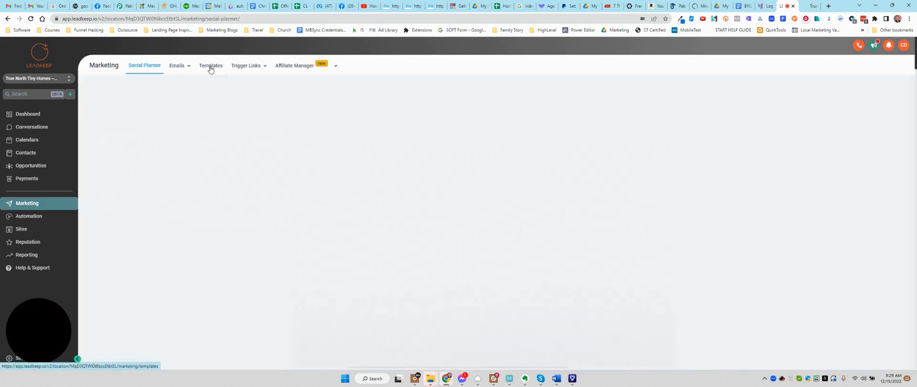
{"action": "left_click", "coordinate": [210, 67]}
{"action": "left_click", "coordinate": [864, 89]}
{"action": "left_click", "coordinate": [863, 114]}
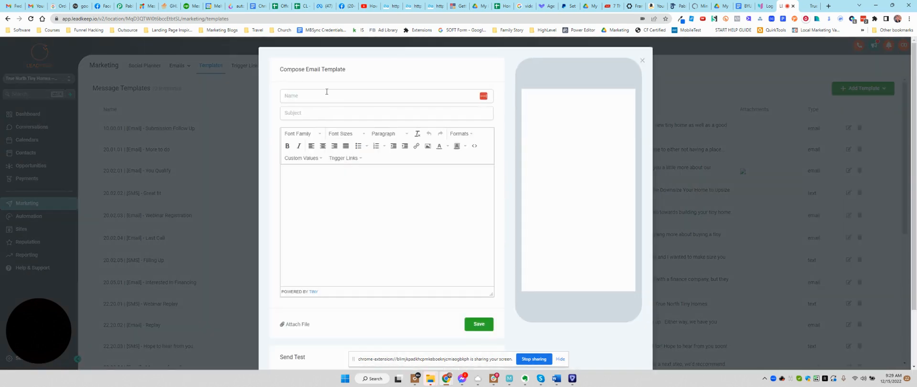
Review the name, subject, body and test-sending fields of the new email template, and close it without saving
{"action": "left_click", "coordinate": [312, 95]}
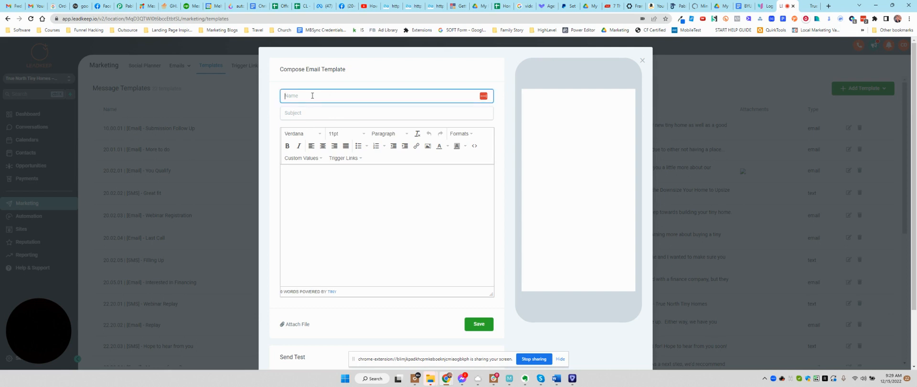
{"action": "left_click", "coordinate": [309, 112]}
{"action": "left_click", "coordinate": [336, 194]}
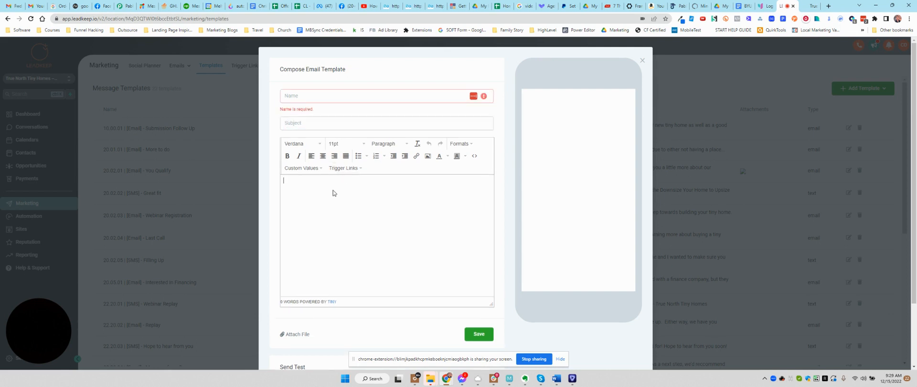
{"action": "scroll", "coordinate": [488, 259], "scroll_direction": "down", "scroll_amount": 2}
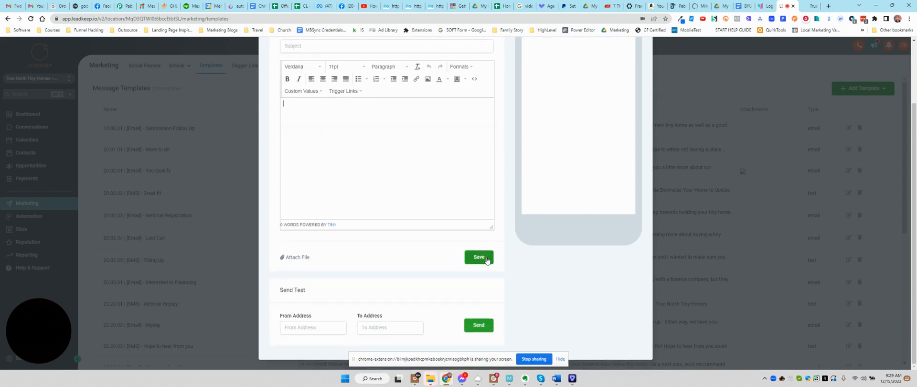
{"action": "scroll", "coordinate": [618, 113], "scroll_direction": "up", "scroll_amount": 2}
{"action": "left_click", "coordinate": [644, 63]}
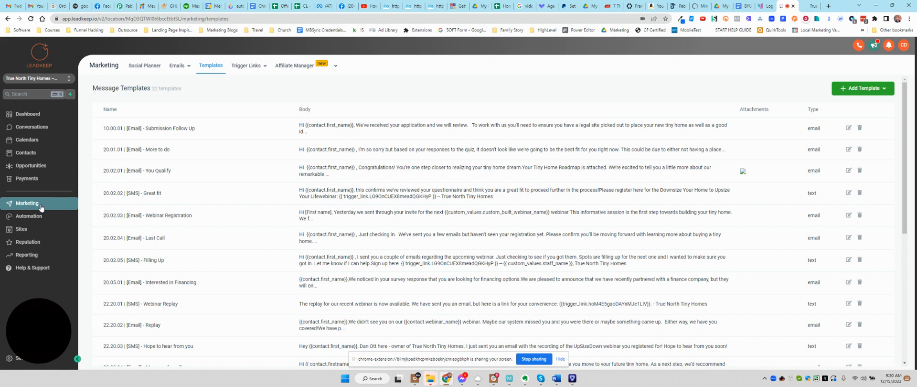
Open the Qualification Survey for editing in the survey builder
{"action": "left_click", "coordinate": [21, 229]}
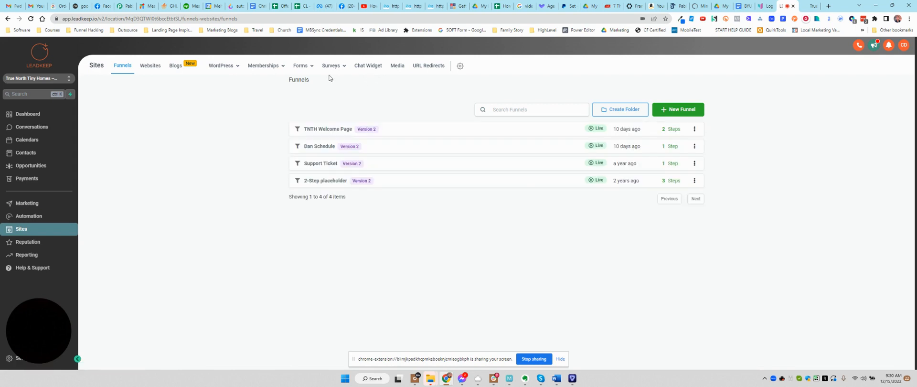
{"action": "mouse_move", "coordinate": [334, 66]}
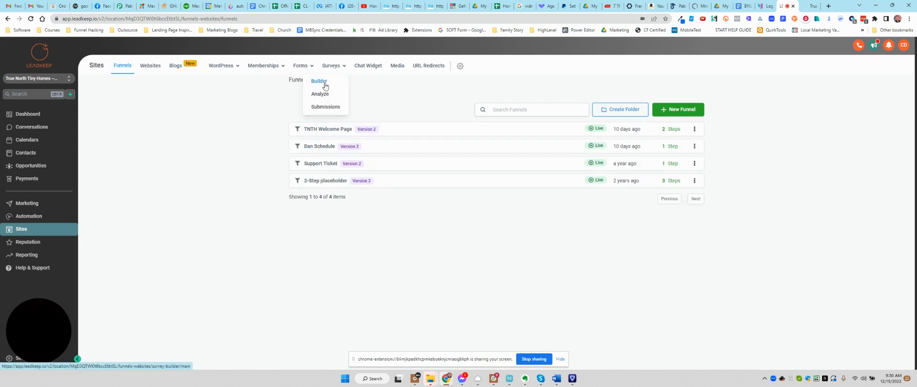
{"action": "left_click", "coordinate": [324, 85]}
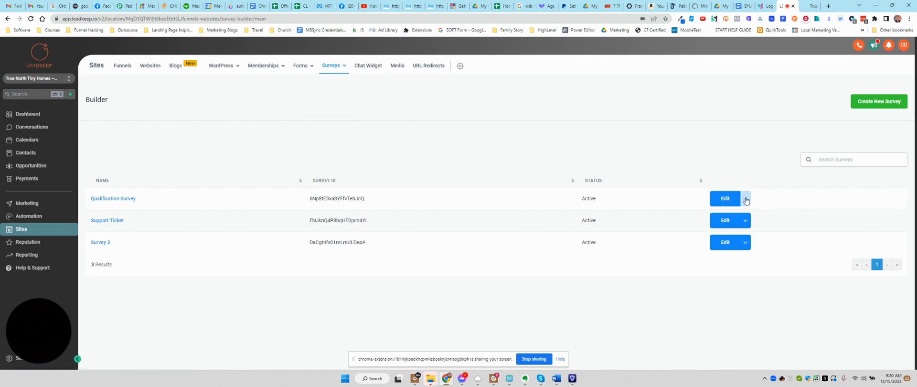
{"action": "left_click", "coordinate": [724, 199]}
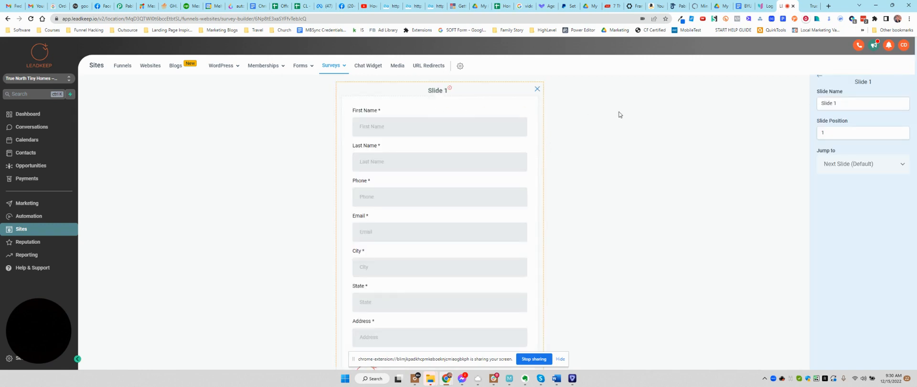
{"action": "scroll", "coordinate": [684, 110], "scroll_direction": "down", "scroll_amount": 1}
{"action": "scroll", "coordinate": [675, 107], "scroll_direction": "up", "scroll_amount": 1}
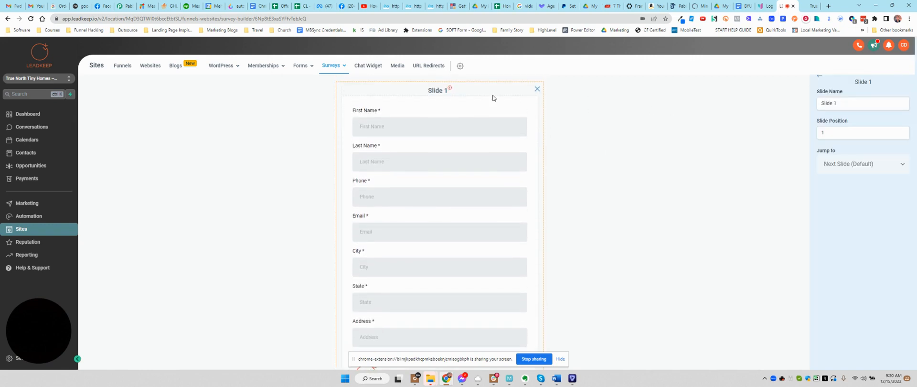
Examine the settings of the First Name field and of the tiny home type and land questions on Slide 2
{"action": "left_click", "coordinate": [427, 128]}
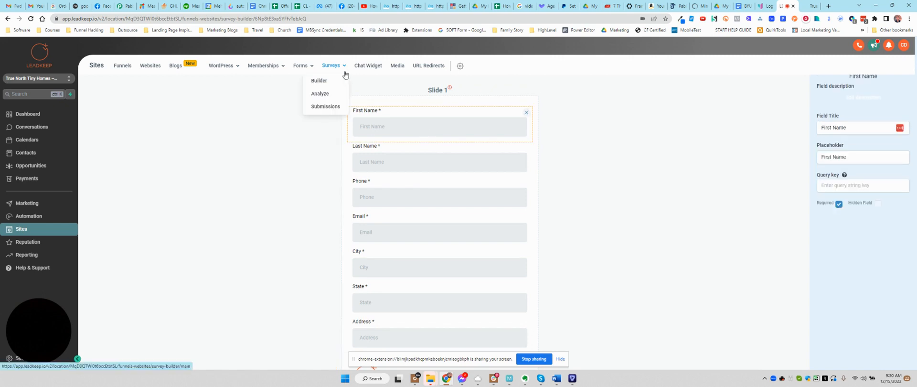
{"action": "scroll", "coordinate": [644, 157], "scroll_direction": "down", "scroll_amount": 2}
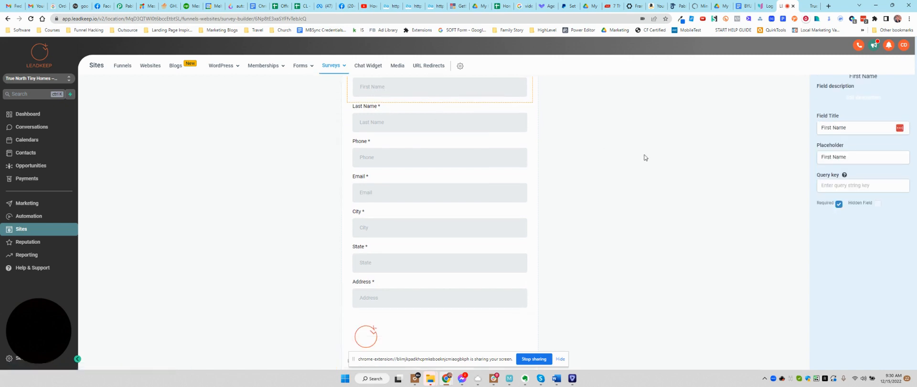
{"action": "scroll", "coordinate": [642, 156], "scroll_direction": "down", "scroll_amount": 3}
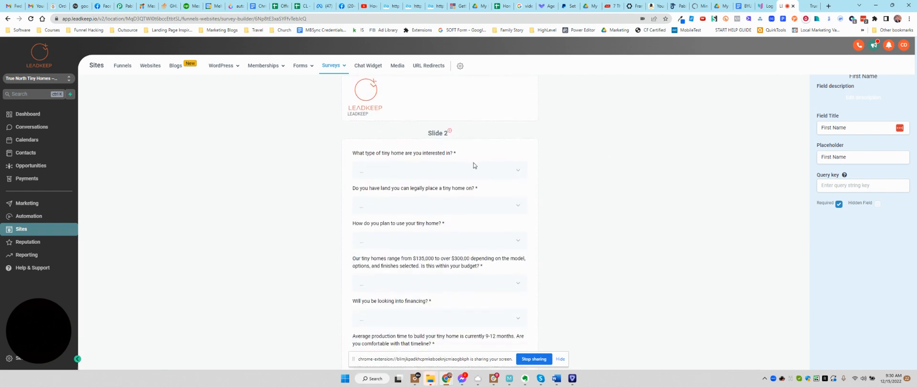
{"action": "left_click", "coordinate": [454, 171]}
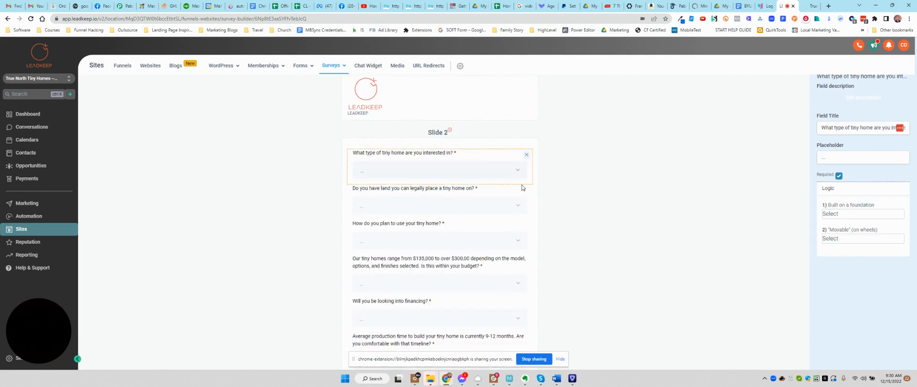
{"action": "left_click", "coordinate": [487, 200]}
Review the Qualification Survey's general options and the settings of its Phone field
{"action": "left_click", "coordinate": [689, 161]}
{"action": "scroll", "coordinate": [697, 160], "scroll_direction": "up", "scroll_amount": 5}
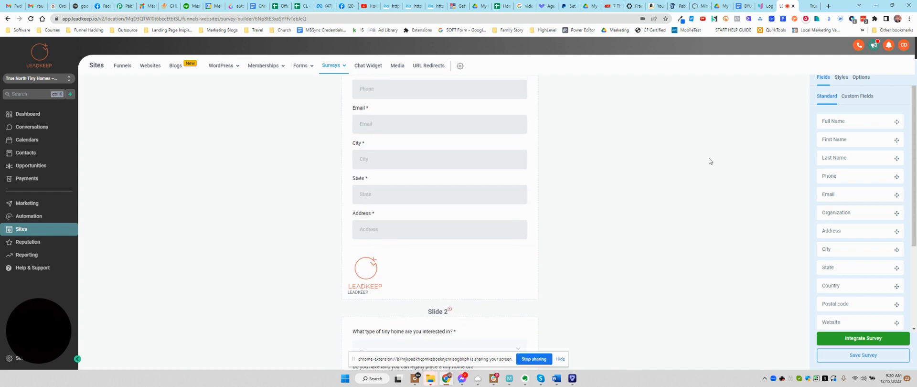
{"action": "left_click", "coordinate": [866, 78]}
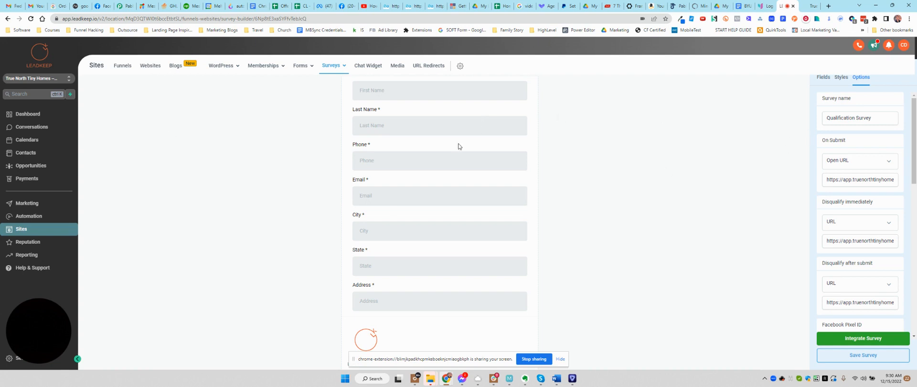
{"action": "left_click", "coordinate": [461, 162]}
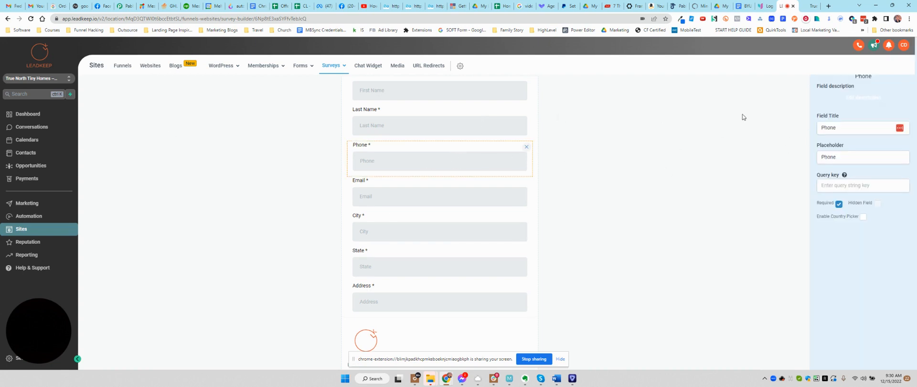
Review the survey's On Submit, Disqualify immediately and Disqualify after submit options, and view the live thank-you page
{"action": "left_click", "coordinate": [721, 153]}
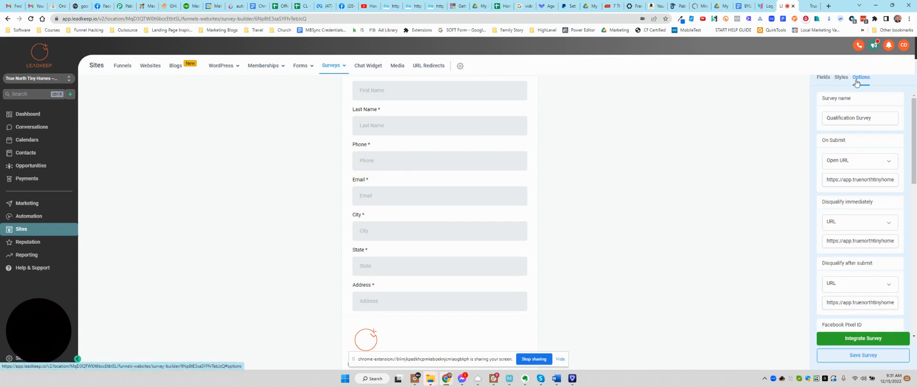
{"action": "scroll", "coordinate": [863, 102], "scroll_direction": "down", "scroll_amount": 1}
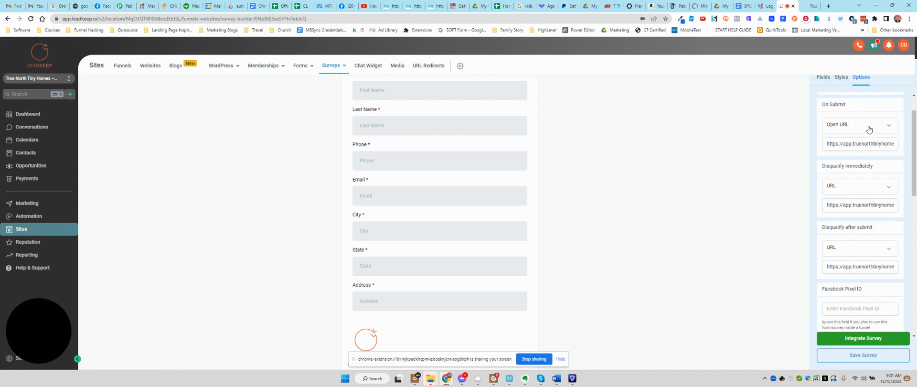
{"action": "scroll", "coordinate": [867, 163], "scroll_direction": "down", "scroll_amount": 1}
{"action": "scroll", "coordinate": [867, 164], "scroll_direction": "up", "scroll_amount": 1}
{"action": "scroll", "coordinate": [861, 173], "scroll_direction": "down", "scroll_amount": 1}
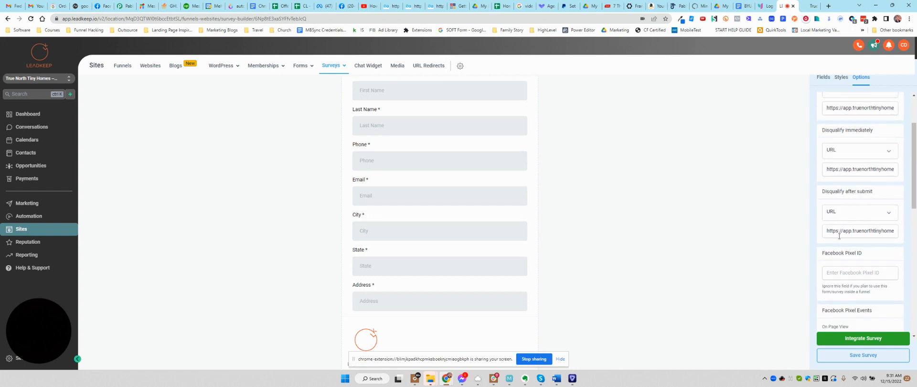
{"action": "scroll", "coordinate": [852, 233], "scroll_direction": "up", "scroll_amount": 1}
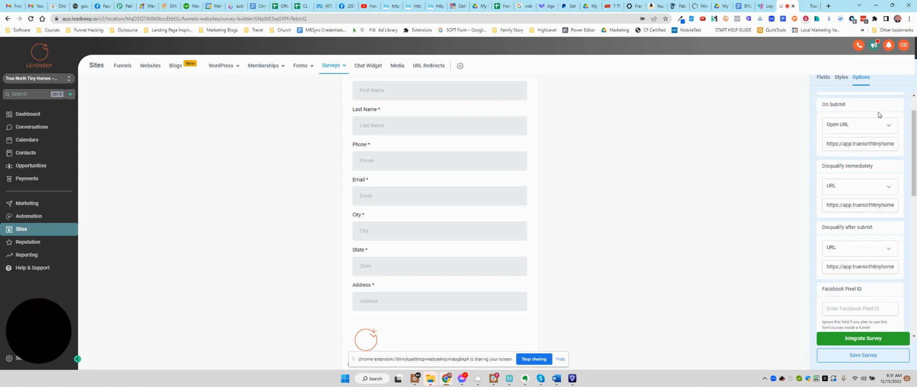
{"action": "scroll", "coordinate": [860, 166], "scroll_direction": "down", "scroll_amount": 2}
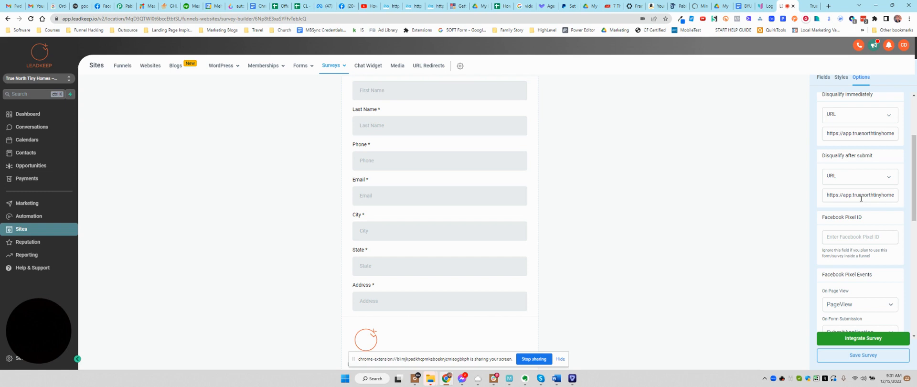
{"action": "left_click", "coordinate": [808, 7]}
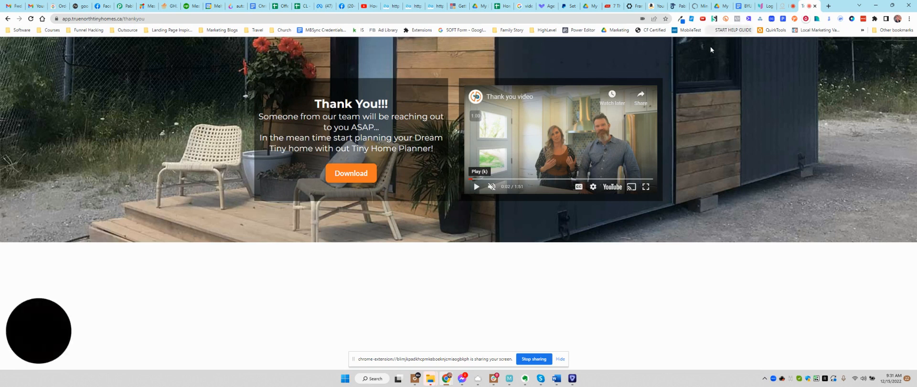
{"action": "left_click", "coordinate": [791, 7]}
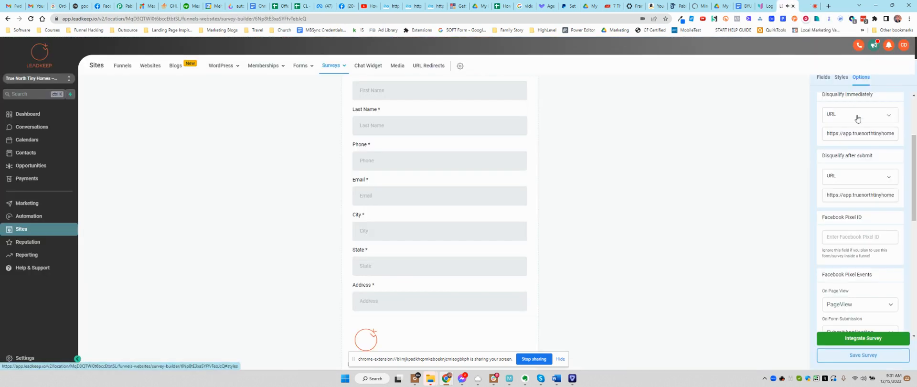
Set the survey's Disqualify immediately action to Message, enter its message text for editing, and revisit the live thank-you page
{"action": "left_click", "coordinate": [857, 118]}
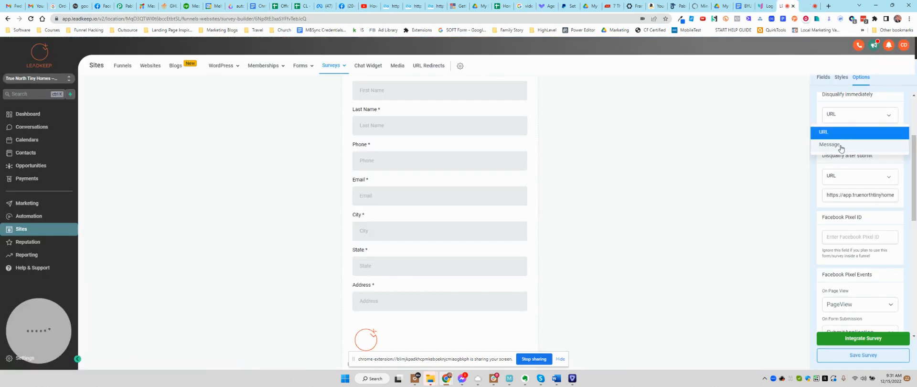
{"action": "left_click", "coordinate": [842, 144]}
{"action": "left_click", "coordinate": [842, 134]}
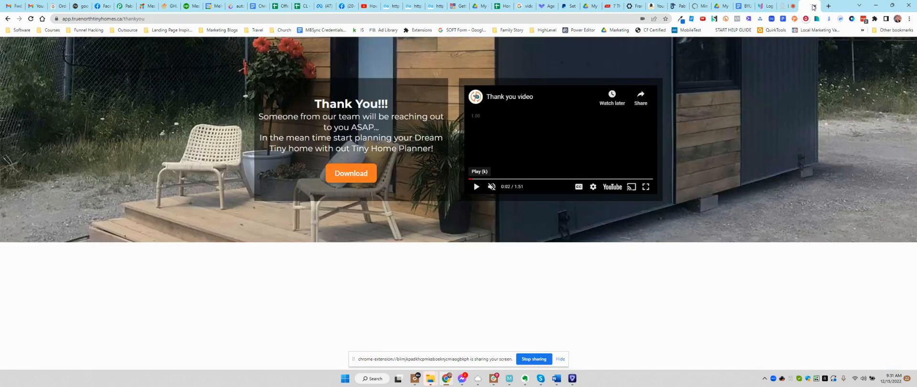
{"action": "left_click", "coordinate": [814, 6]}
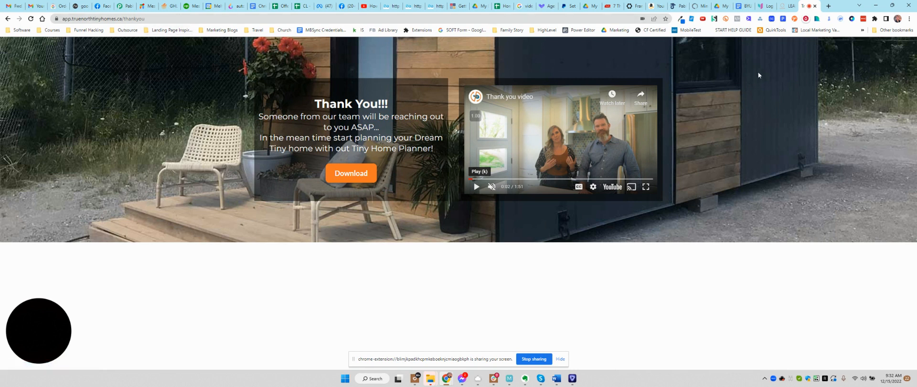
{"action": "left_click", "coordinate": [786, 6]}
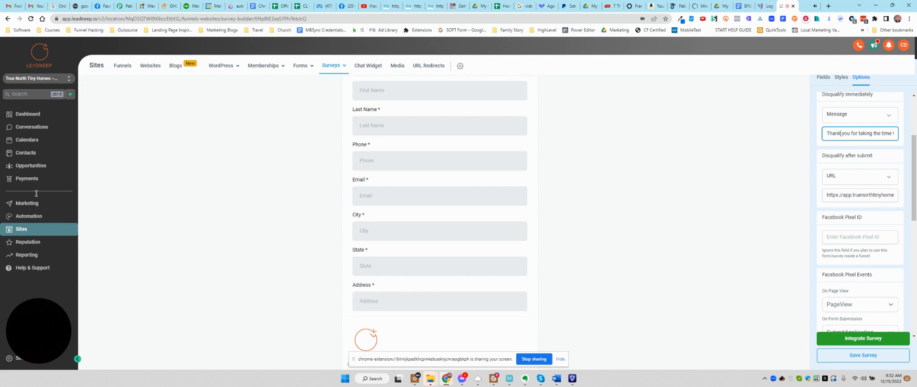
Leave the survey builder for the list of funnels, discarding the unsaved survey changes
{"action": "left_click", "coordinate": [15, 232]}
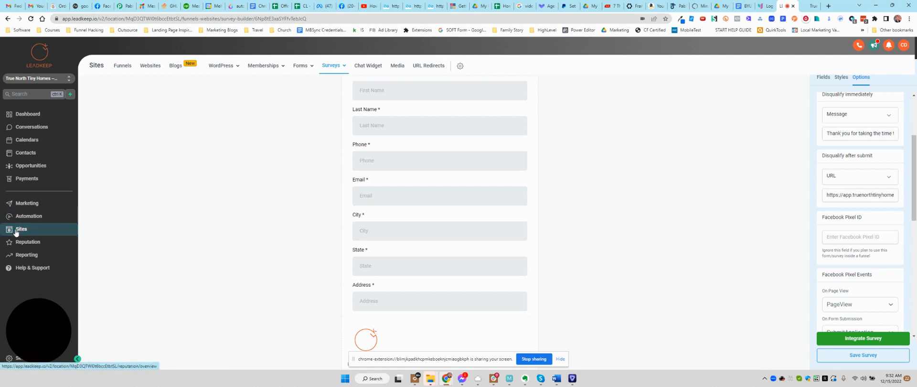
{"action": "left_click", "coordinate": [125, 67]}
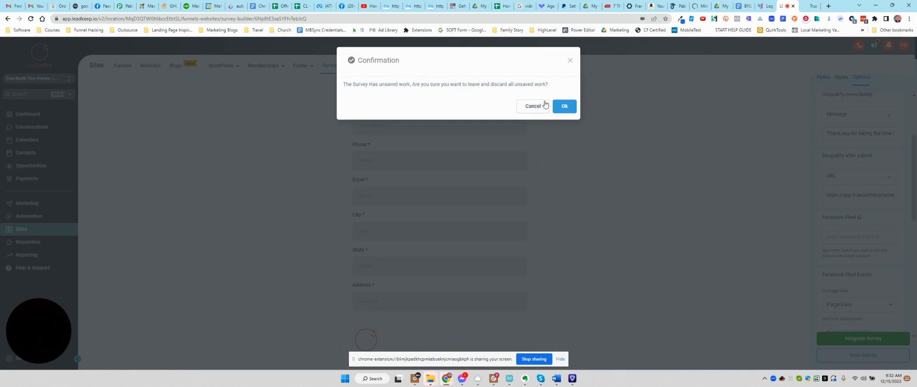
{"action": "left_click", "coordinate": [560, 108]}
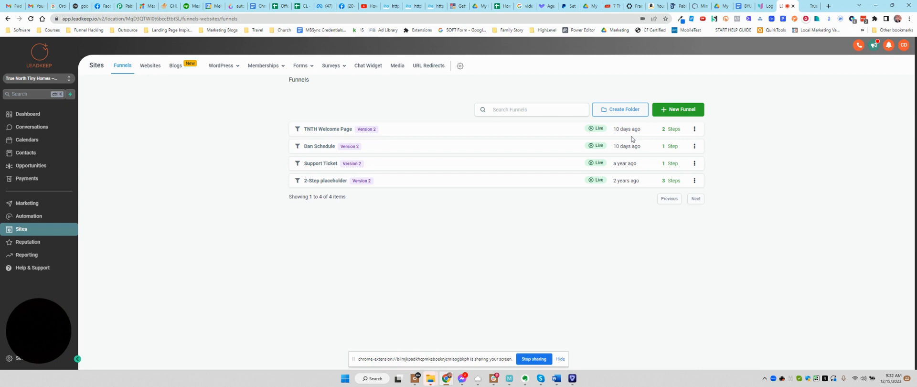
Open the Thank You step of the TNTH Welcome Page funnel for editing in the same page
{"action": "left_click", "coordinate": [327, 130]}
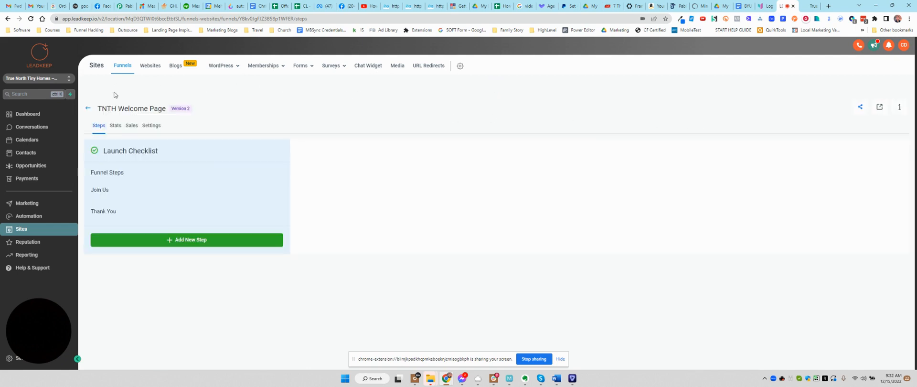
{"action": "left_click", "coordinate": [129, 215]}
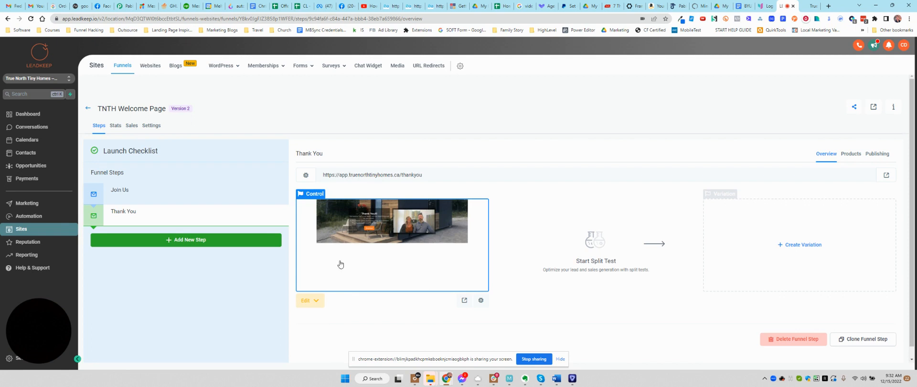
{"action": "left_click", "coordinate": [313, 301]}
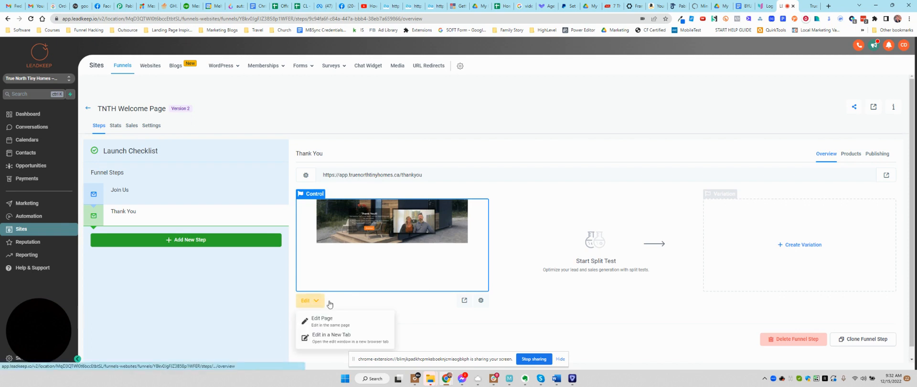
{"action": "left_click", "coordinate": [333, 322]}
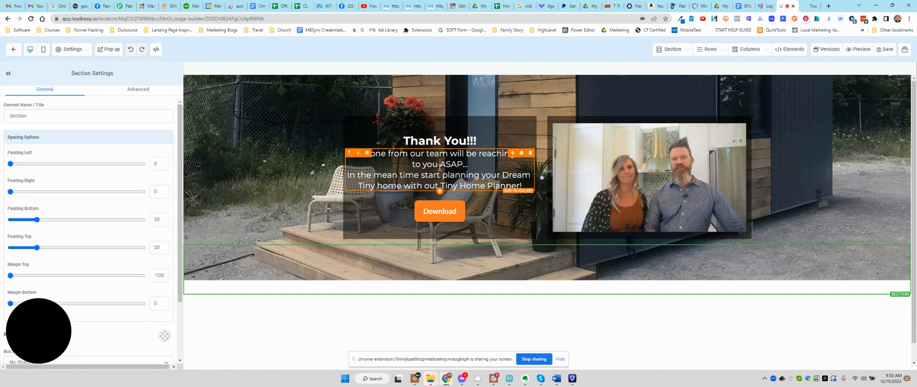
Examine the Thank You page's sub-headline settings, available page elements and section settings, and leave the page builder without saving
{"action": "left_click", "coordinate": [456, 167]}
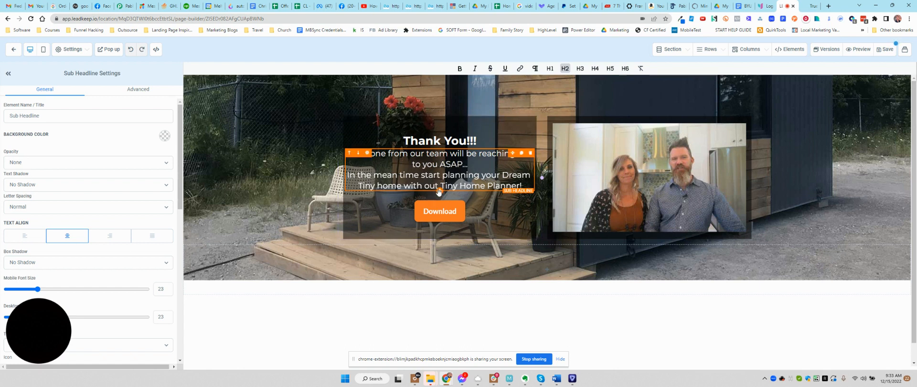
{"action": "left_click", "coordinate": [439, 191]}
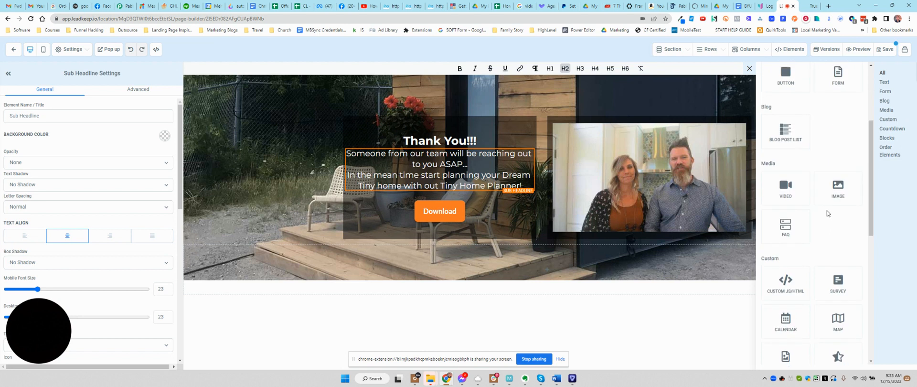
{"action": "left_click", "coordinate": [494, 94]}
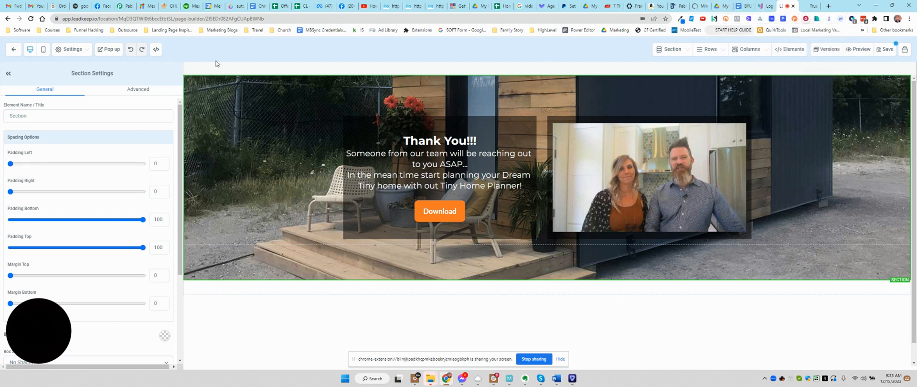
{"action": "left_click", "coordinate": [13, 51]}
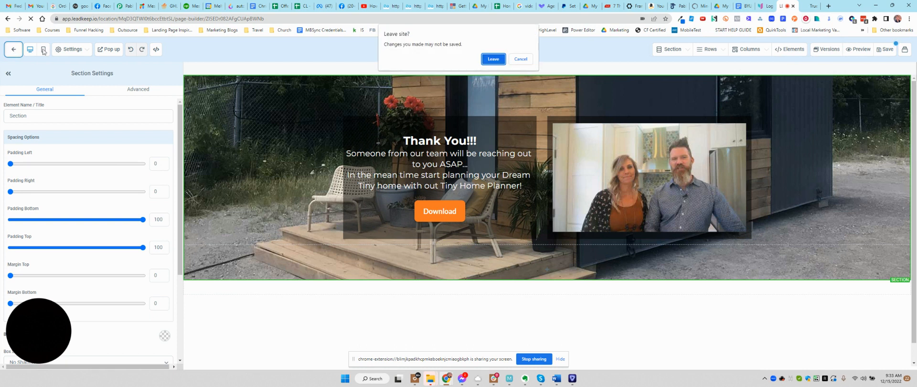
{"action": "left_click", "coordinate": [494, 59]}
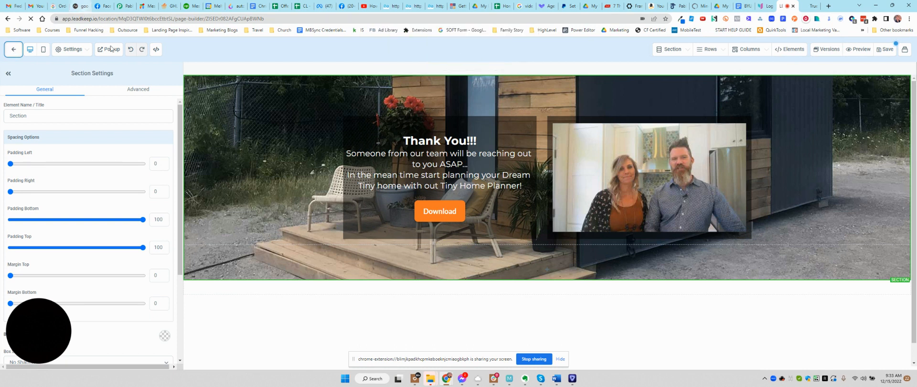